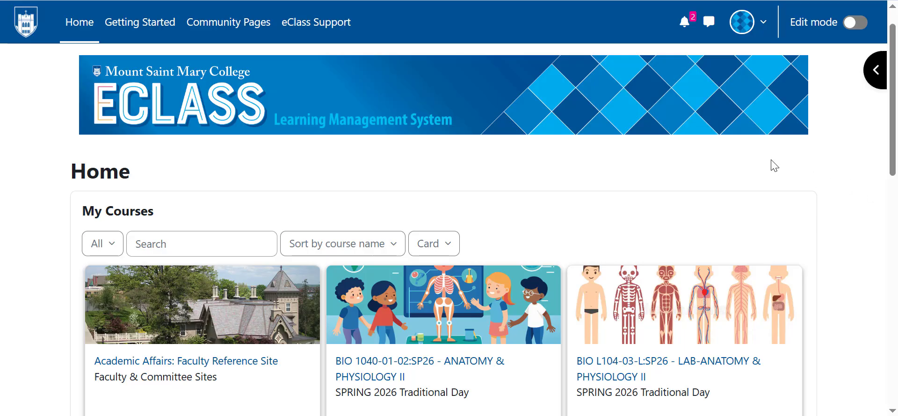
Open the grade export for the BIO L104-03-L:SP26 lab course and set the export format to Excel spreadsheet
scroll(770, 161, "down", 2)
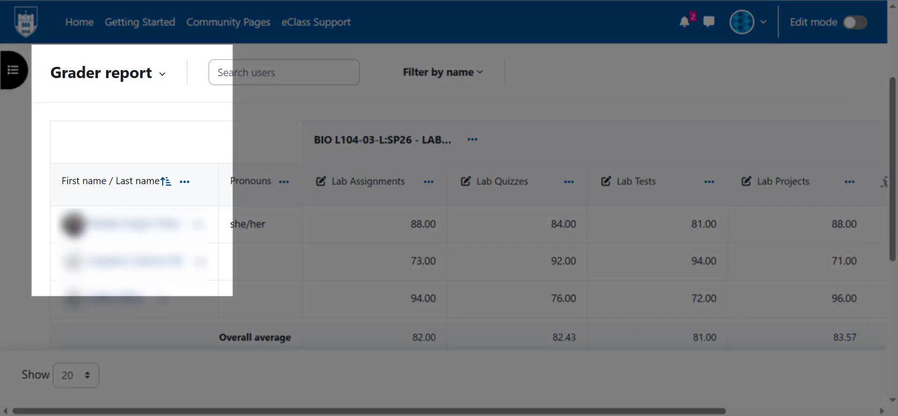
left_click(147, 83)
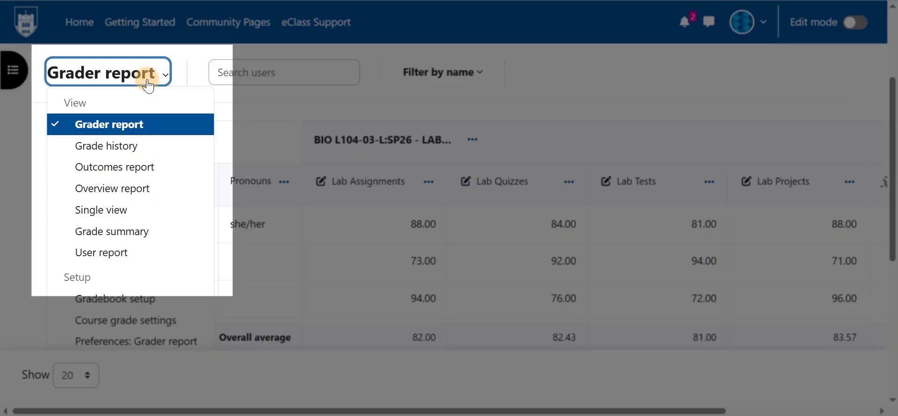
scroll(167, 103, "down", 4)
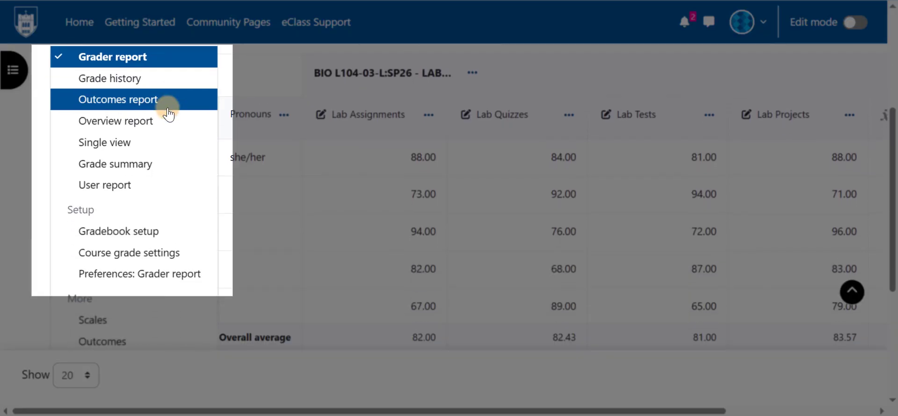
scroll(169, 115, "down", 2)
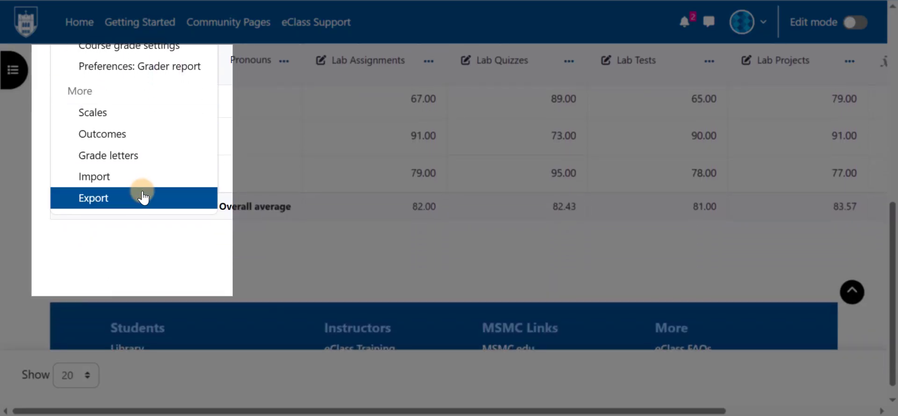
left_click(142, 198)
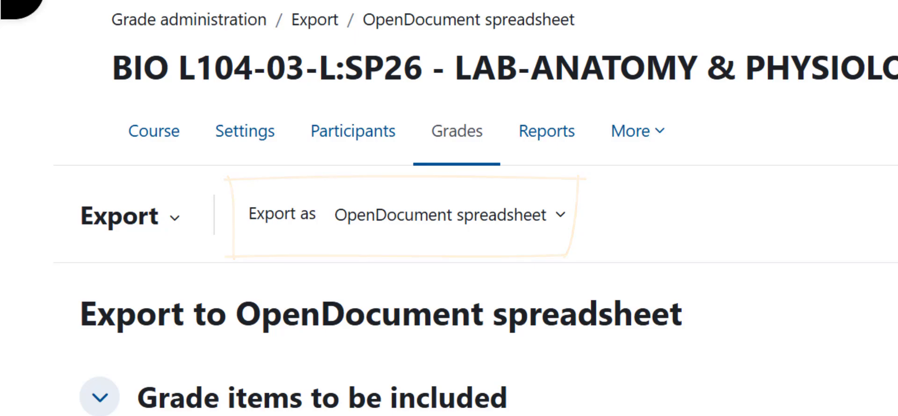
left_click(542, 217)
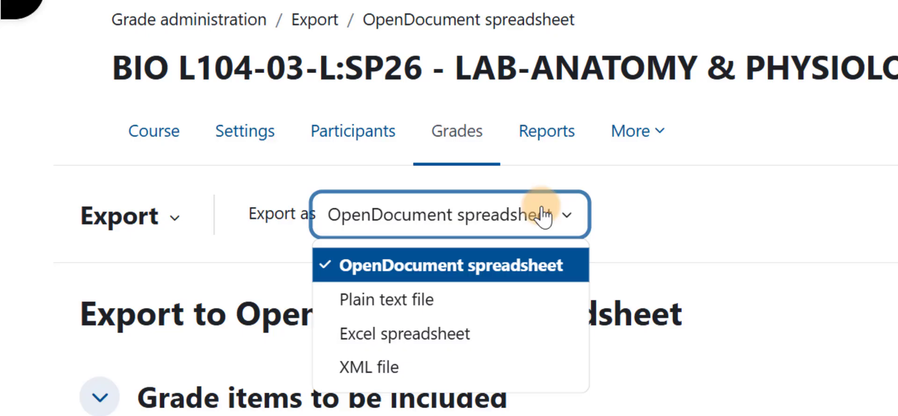
left_click(502, 333)
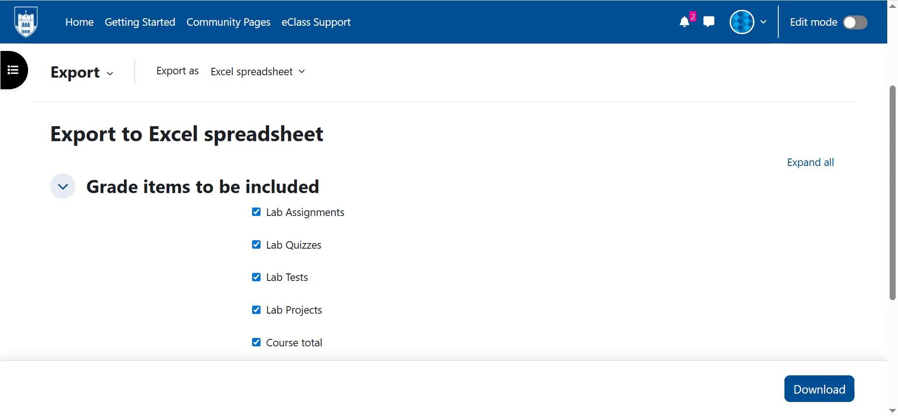
Deselect all grade items for the export and include only Course total
left_click_drag(892, 277, 894, 314)
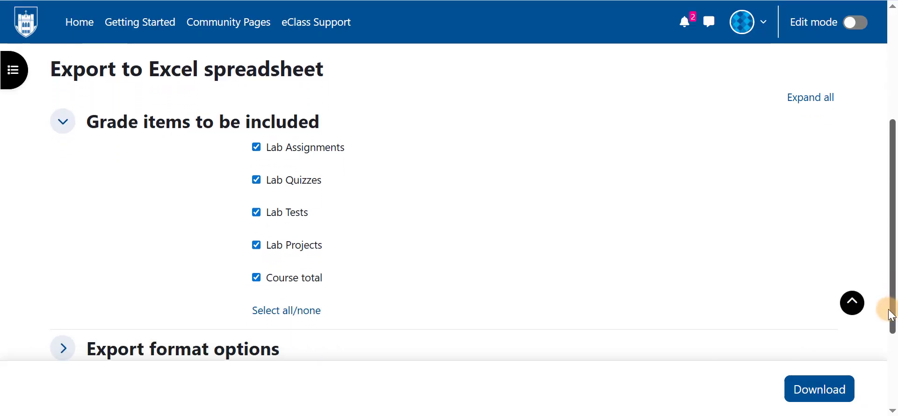
left_click(292, 315)
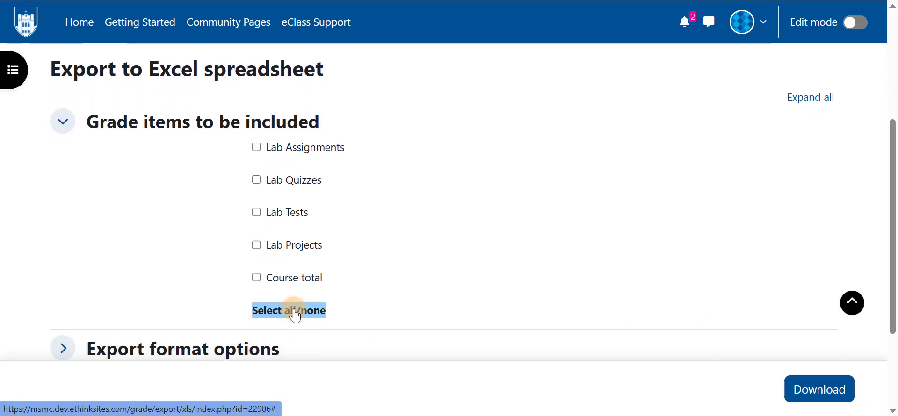
left_click(296, 275)
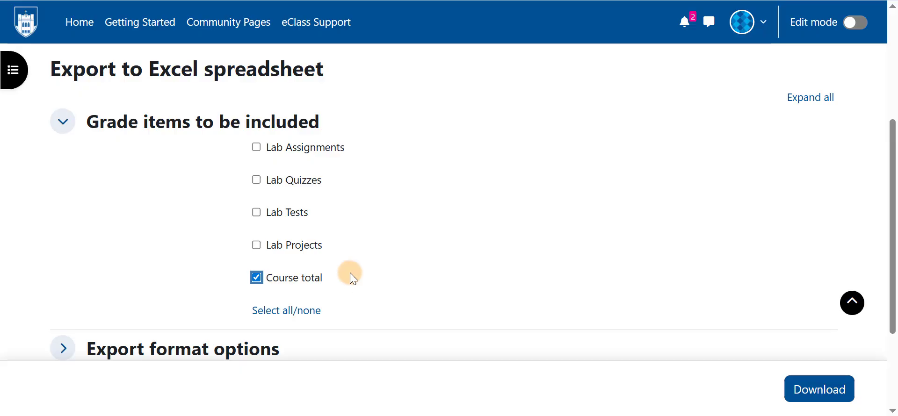
Expand the export format options and download the grades spreadsheet
scroll(352, 278, "down", 3)
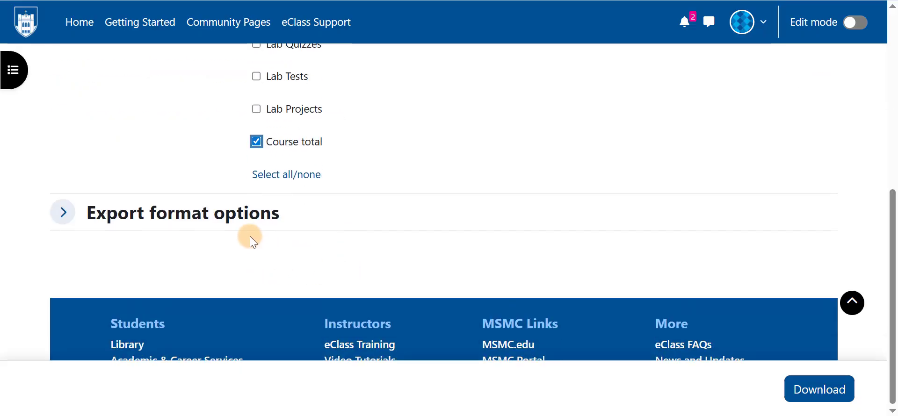
left_click(234, 214)
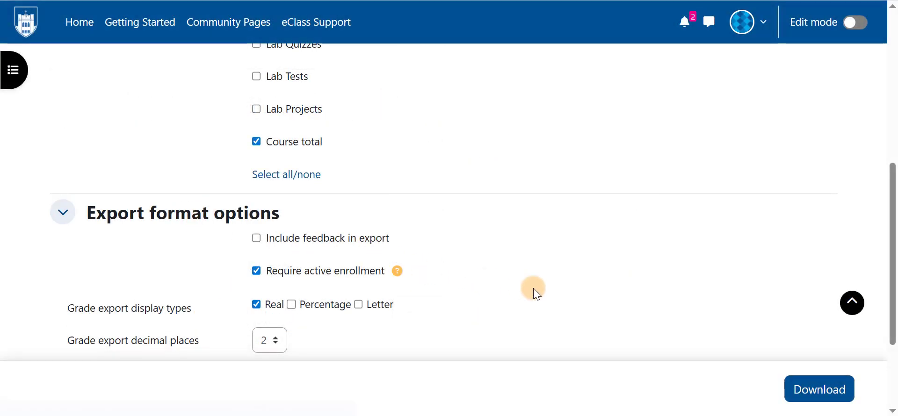
left_click(814, 386)
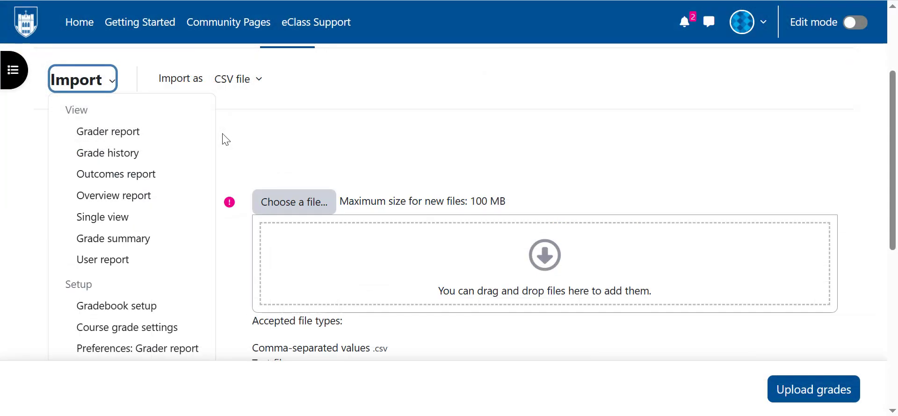
Switch the grade import method to Paste from spreadsheet
scroll(226, 139, "down", 3)
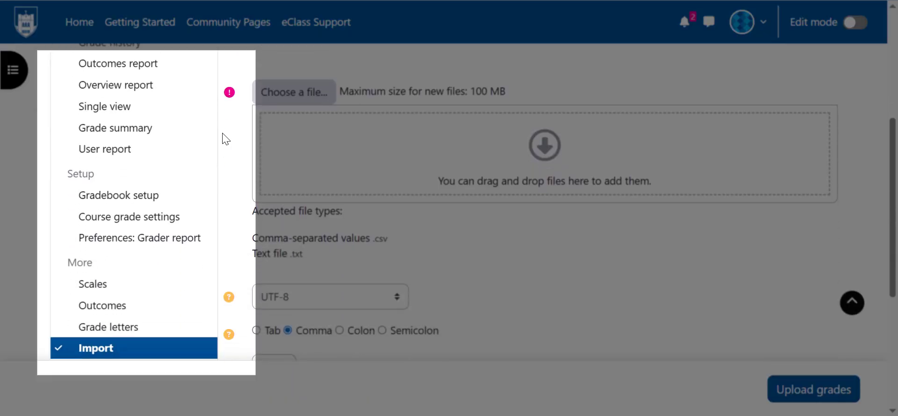
scroll(226, 139, "down", 1)
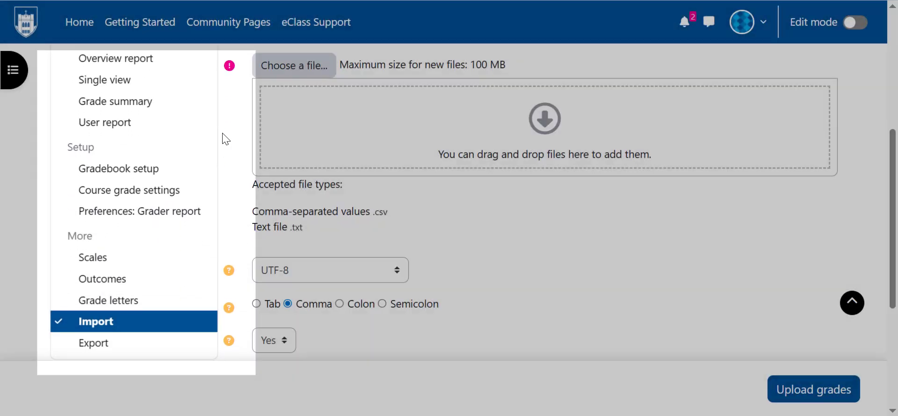
scroll(226, 139, "up", 4)
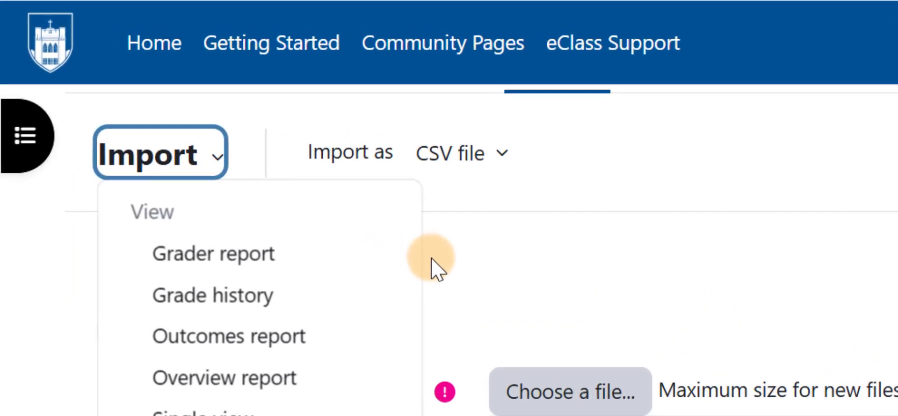
left_click(485, 155)
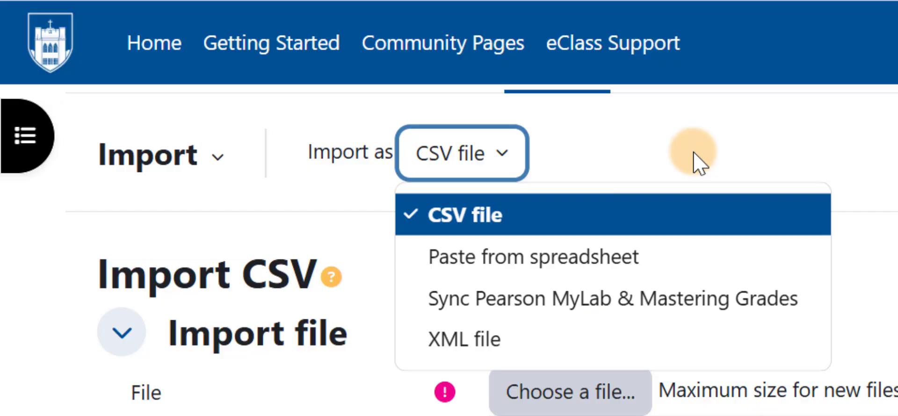
left_click(641, 256)
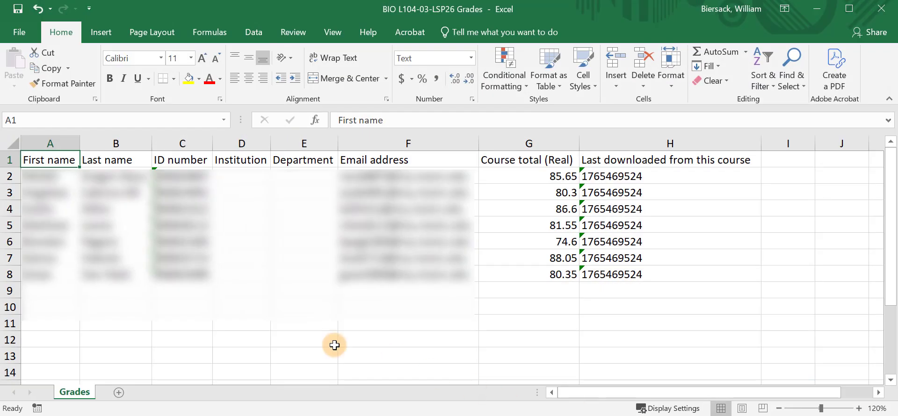
Copy cells A1:H8 of the exported Grades sheet in Excel and upload them as pasted data in the eClass grade import
left_click_drag(32, 160, 587, 276)
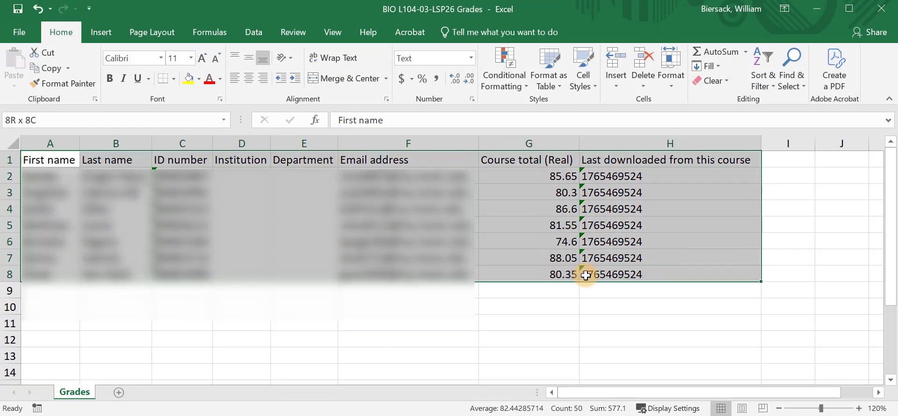
left_click(46, 68)
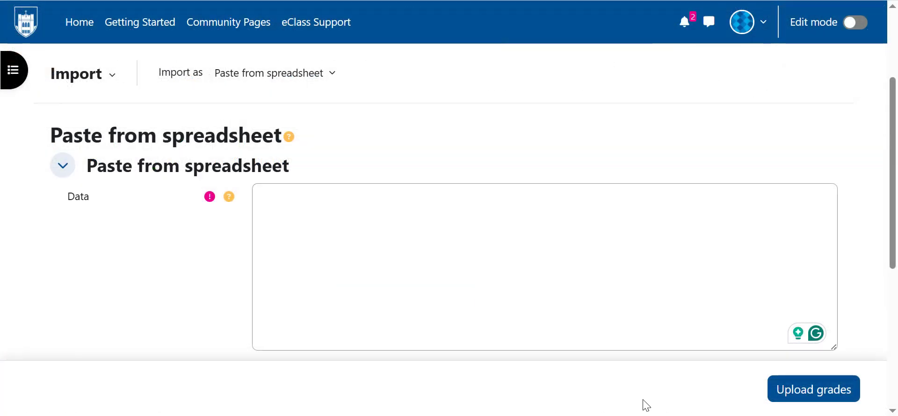
left_click(490, 236)
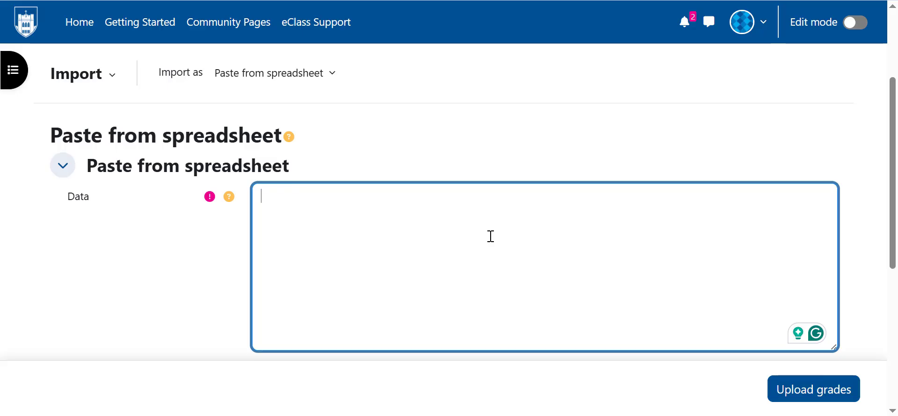
key("ctrl+v")
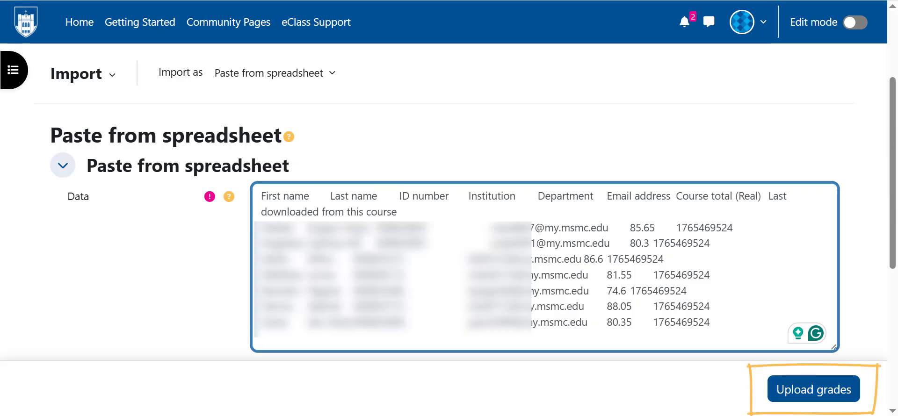
left_click(775, 389)
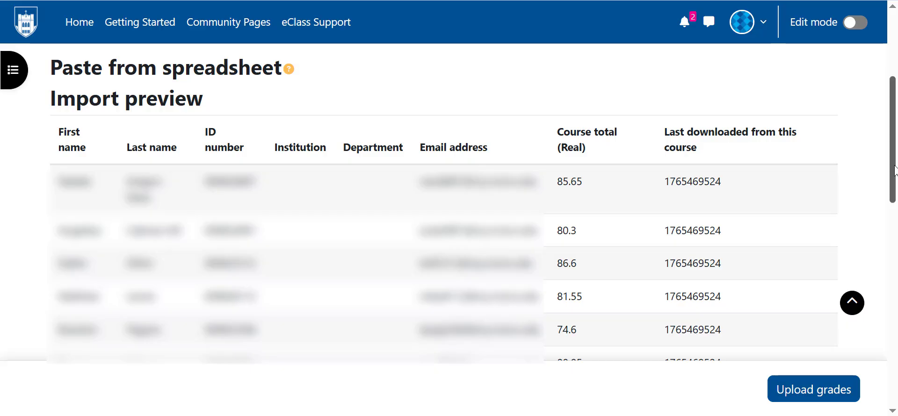
Identify users in the import by mapping from Email address to Email address
scroll(449, 201, "down", 5)
scroll(449, 201, "down", 3)
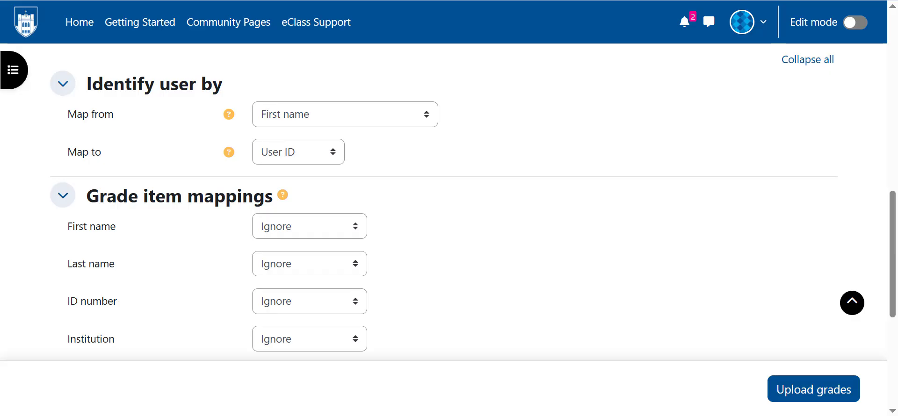
left_click(426, 121)
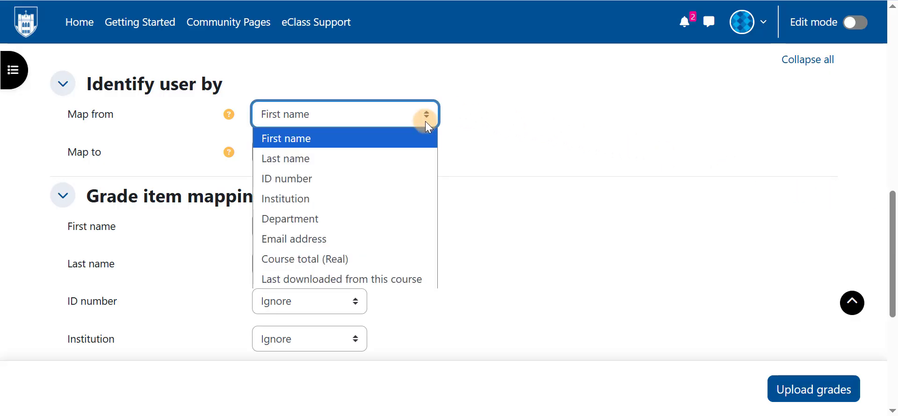
left_click(398, 240)
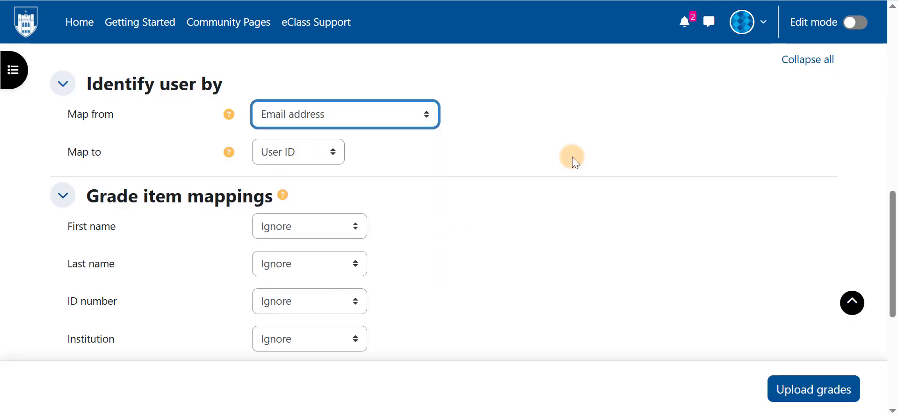
left_click(314, 152)
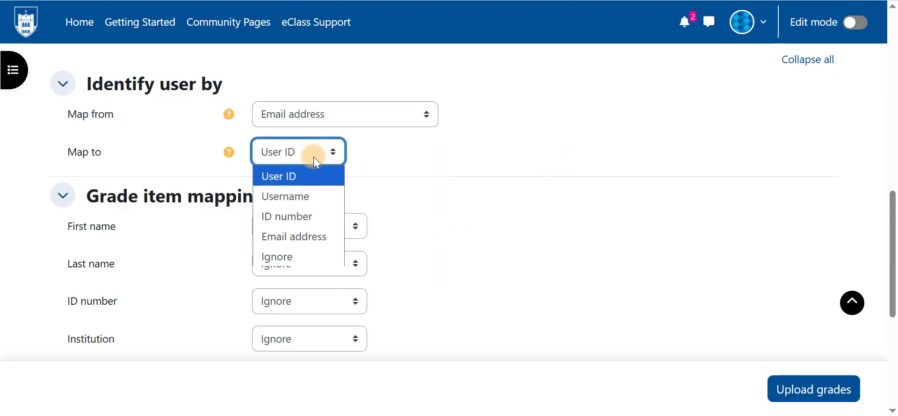
left_click(305, 234)
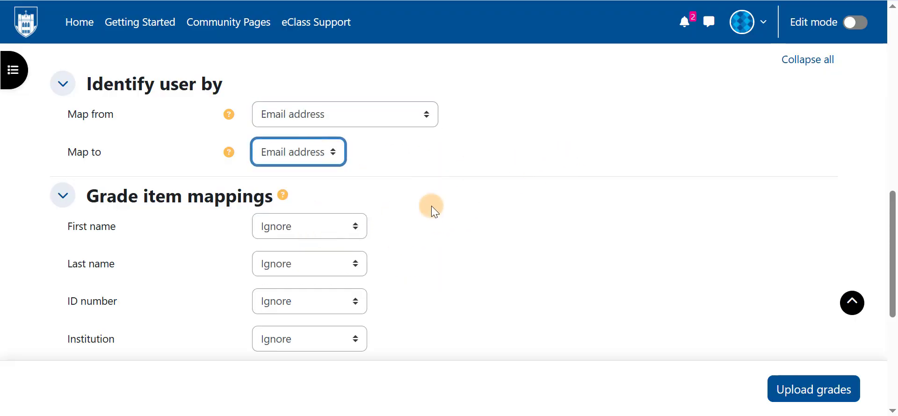
left_click(519, 174)
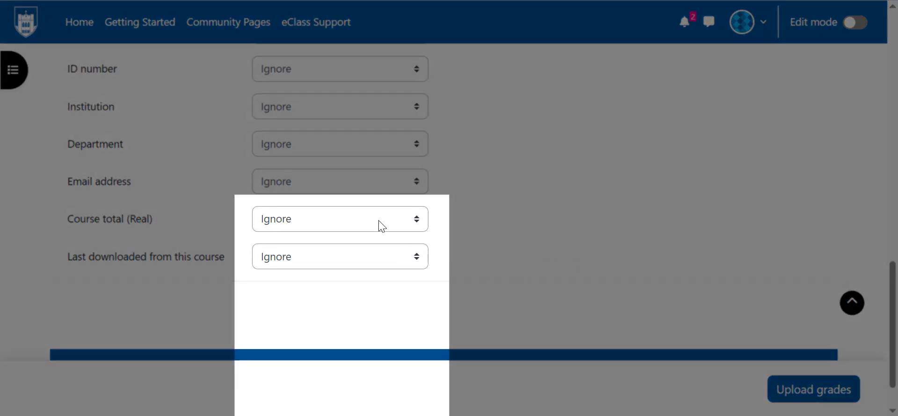
Map Course total (Real) to New grade item and upload the grades
left_click(380, 223)
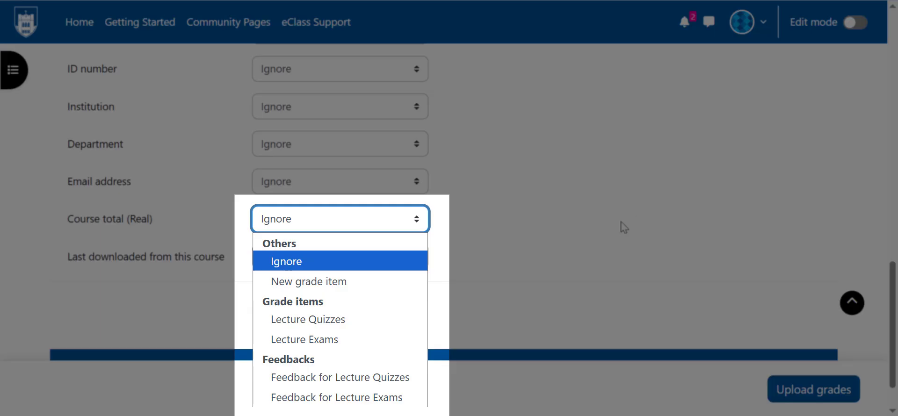
left_click(411, 281)
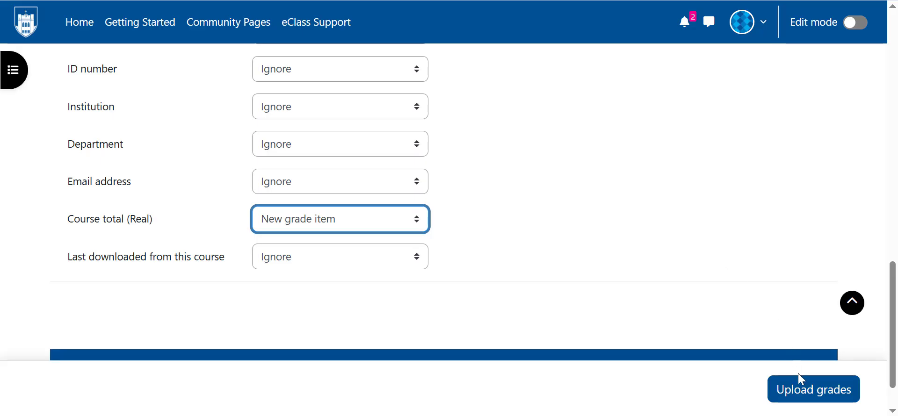
left_click(803, 392)
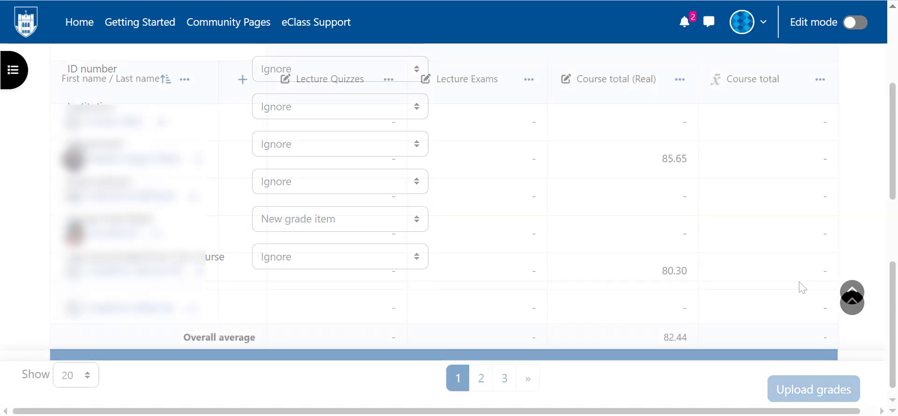